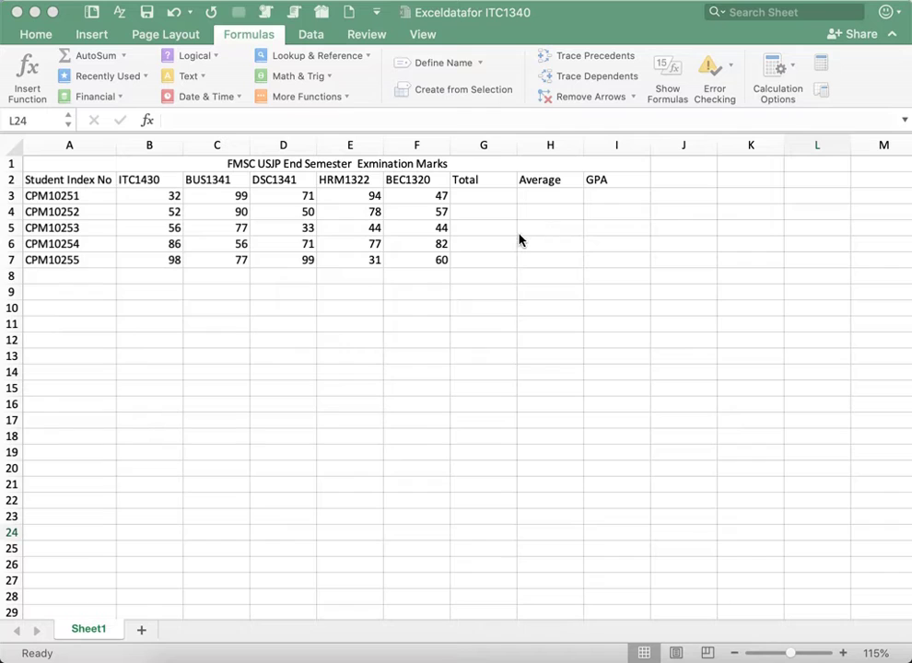
pyautogui.click(489, 196)
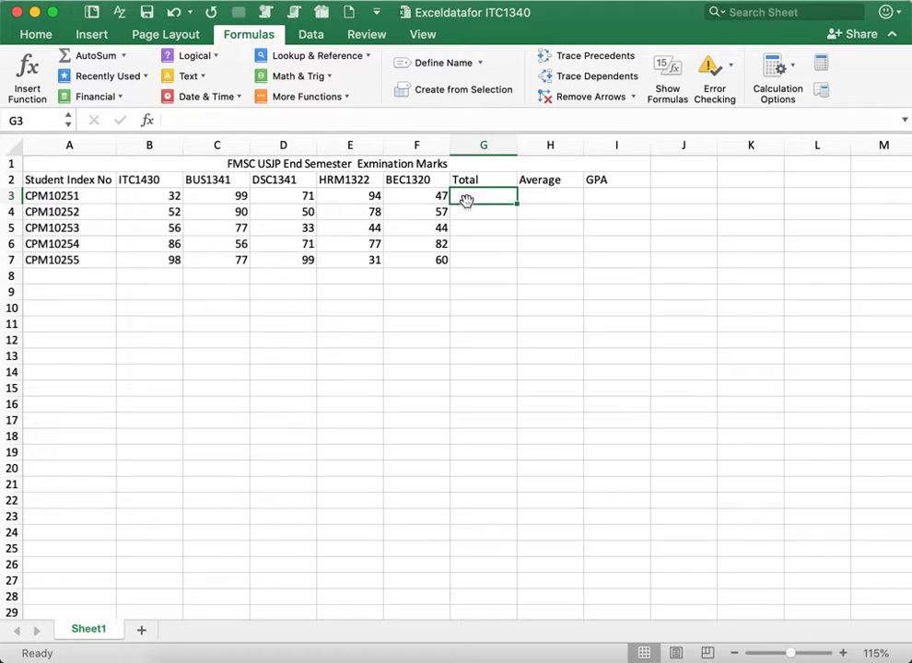
pyautogui.write('=')
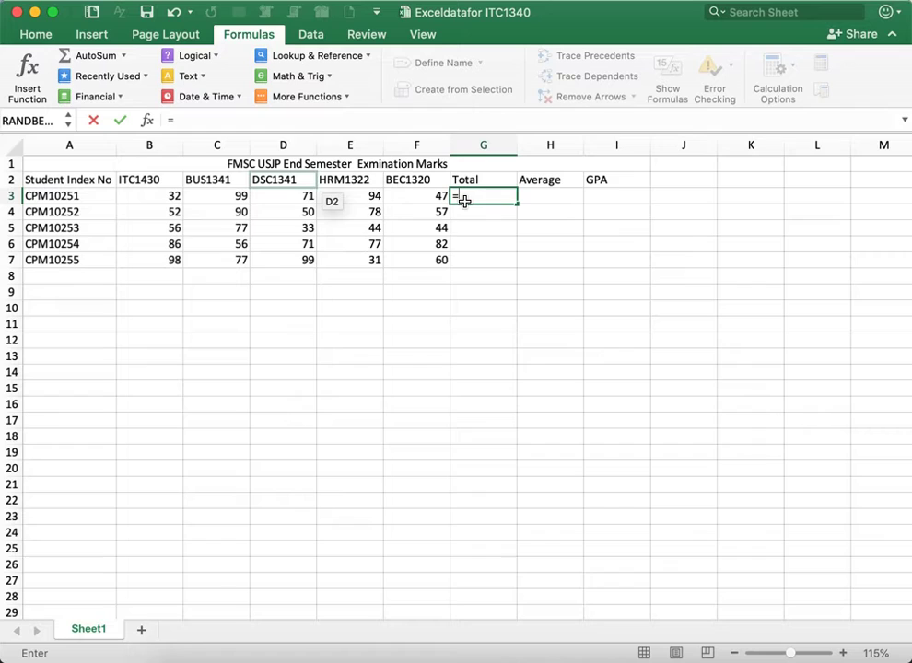
pyautogui.click(156, 212)
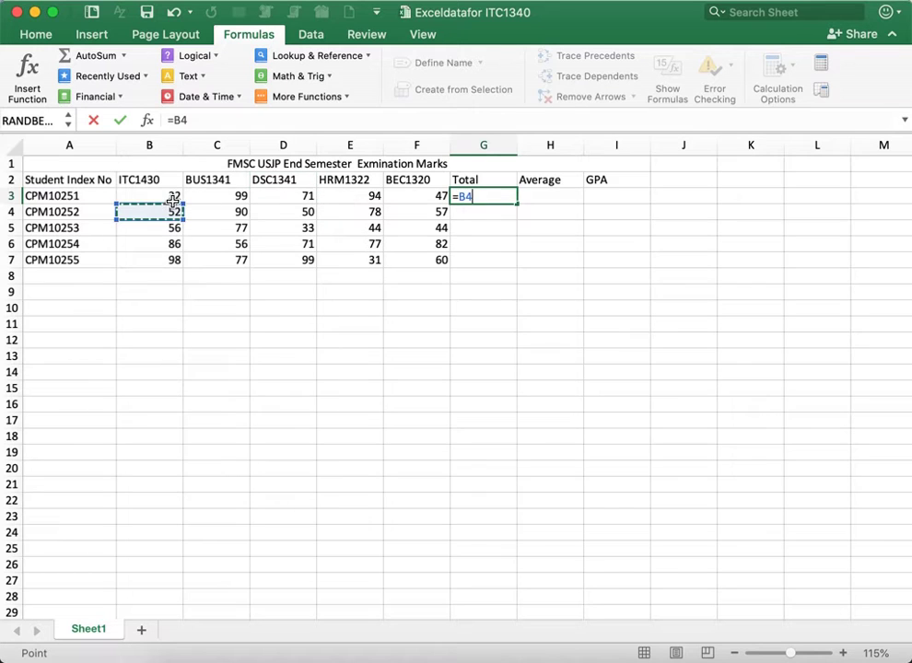
pyautogui.click(174, 191)
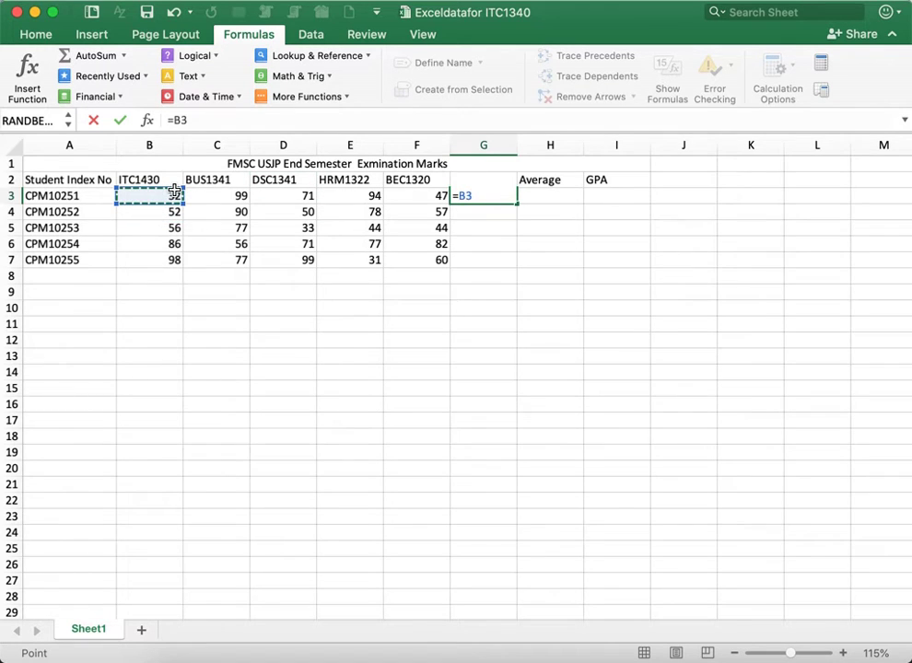
pyautogui.write('+')
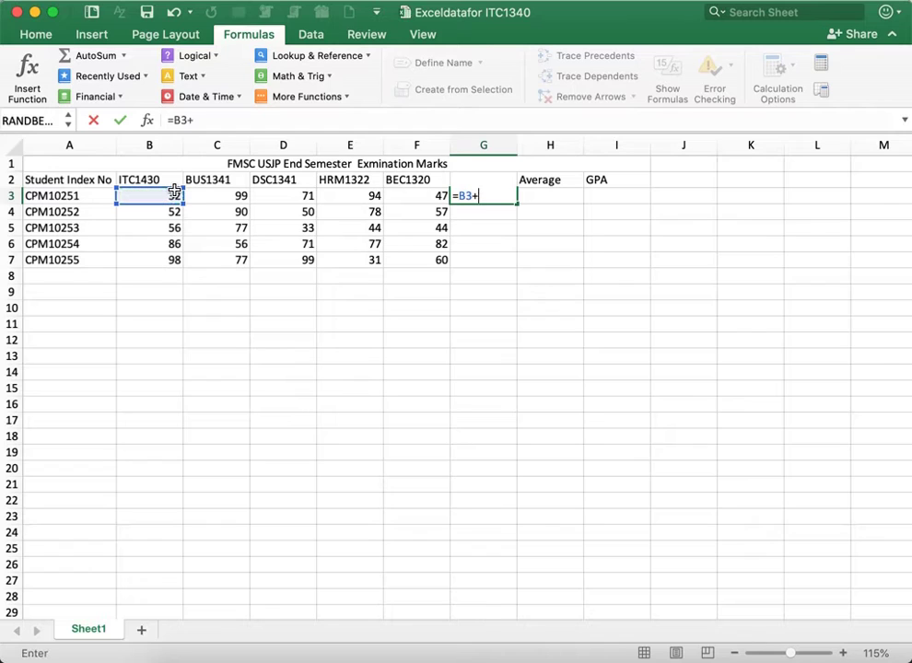
pyautogui.click(194, 197)
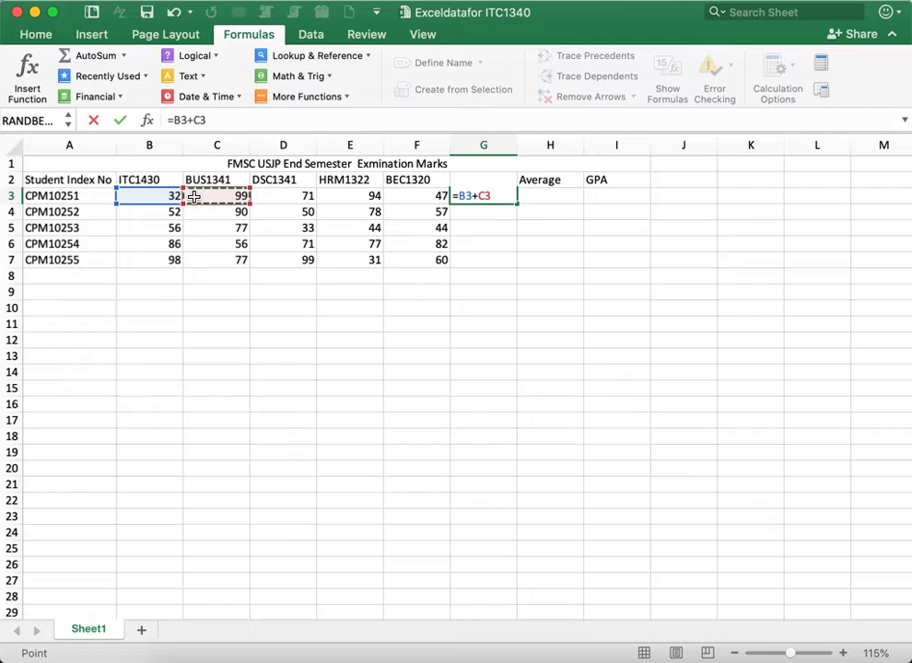
pyautogui.press('BackSpace')
pyautogui.press('BackSpace')
pyautogui.press('BackSpace')
pyautogui.press('BackSpace')
pyautogui.press('BackSpace')
pyautogui.press('BackSpace')
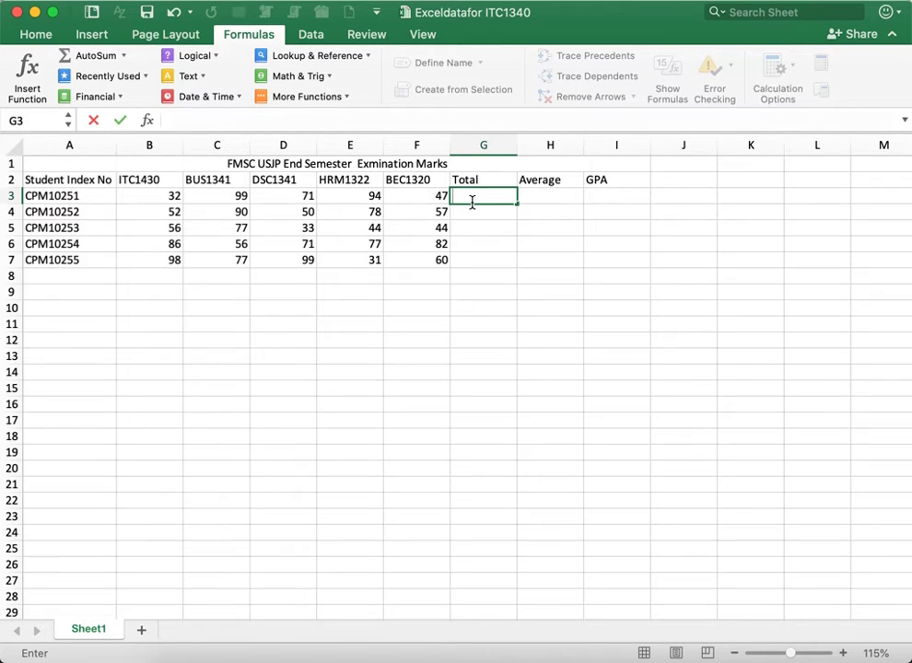
pyautogui.write('=')
pyautogui.write('SUM')
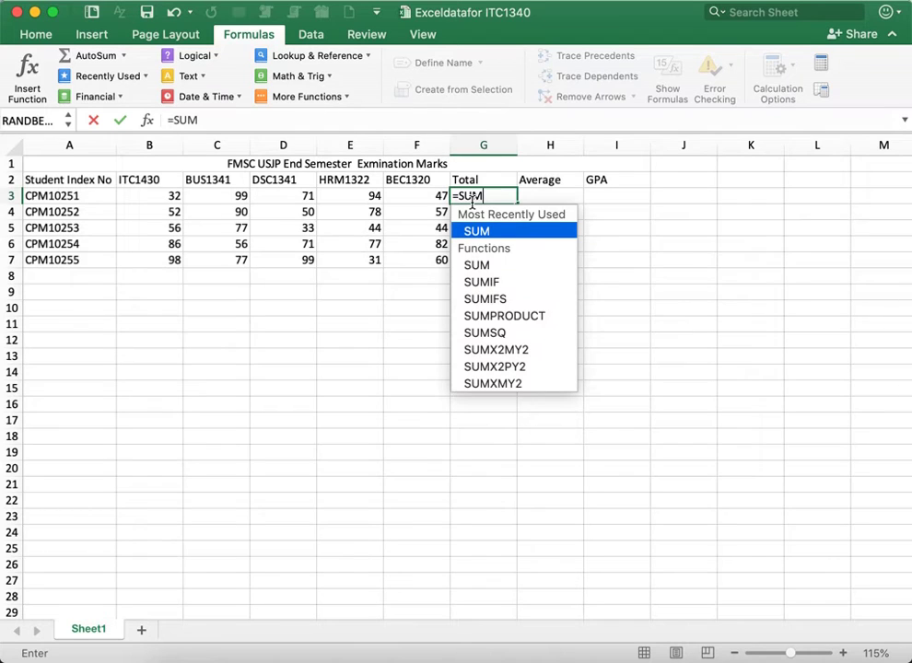
pyautogui.write('(')
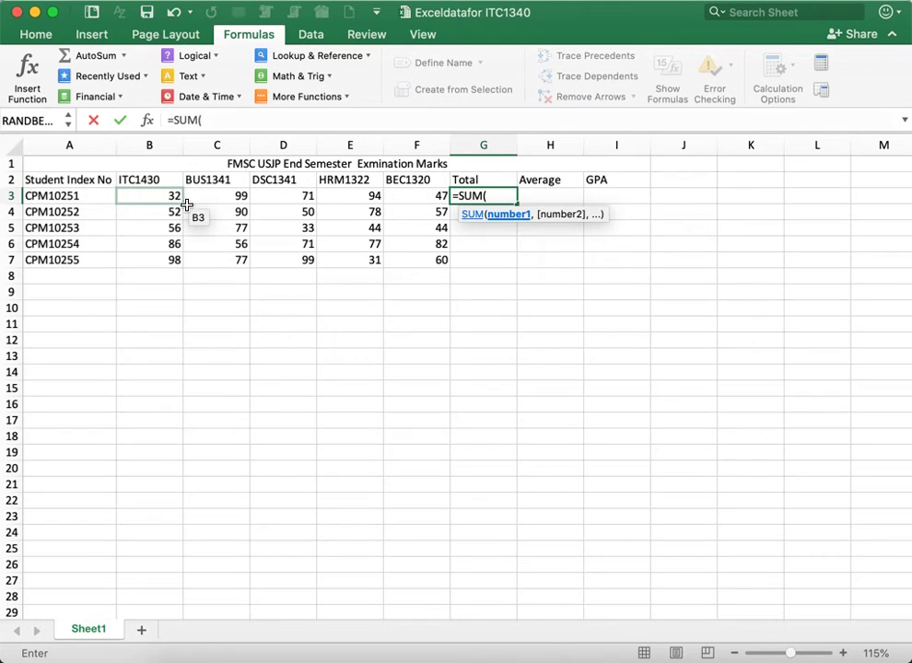
pyautogui.click(184, 197)
pyautogui.press('super+shift+Right')
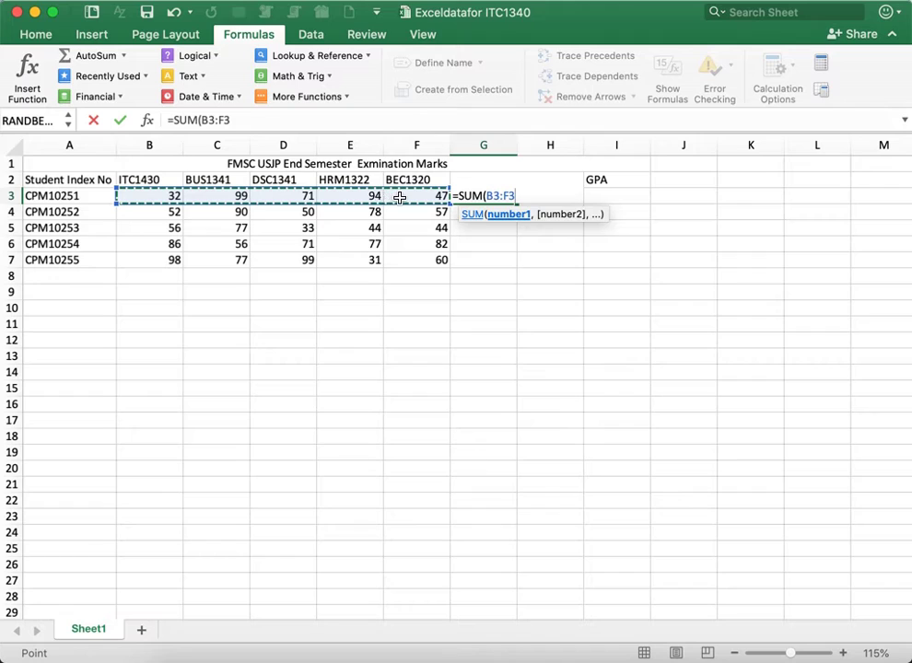
pyautogui.write(')')
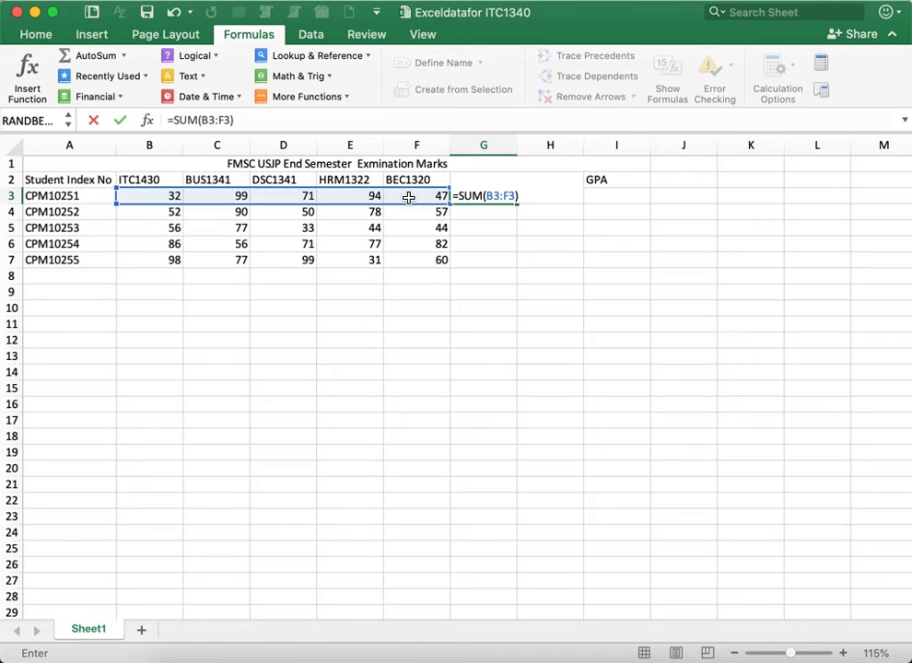
pyautogui.press('Return')
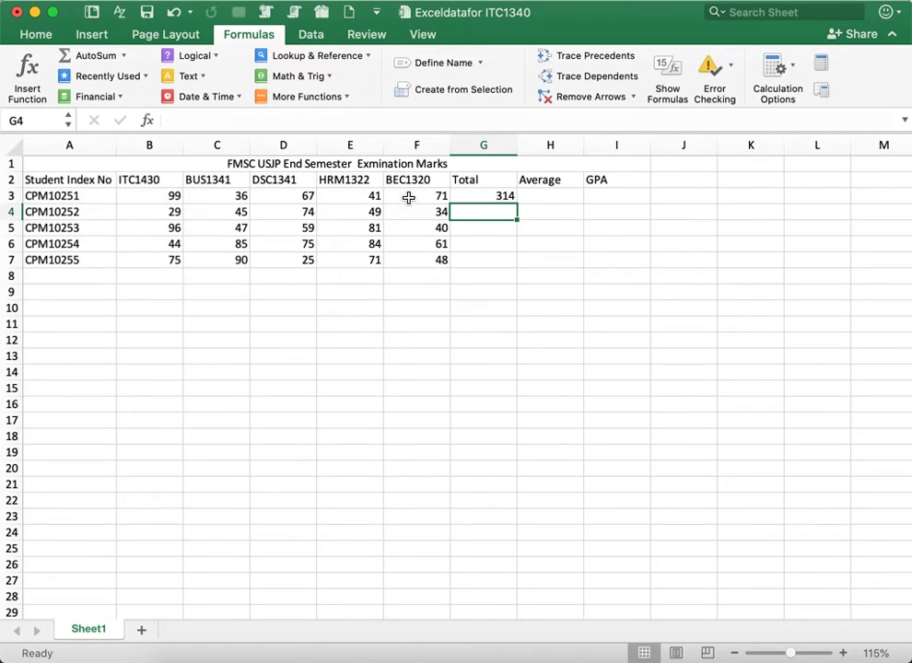
# Fill the Total formula from G3 down to G7 and inspect the copied formula in G4.
pyautogui.click(488, 196)
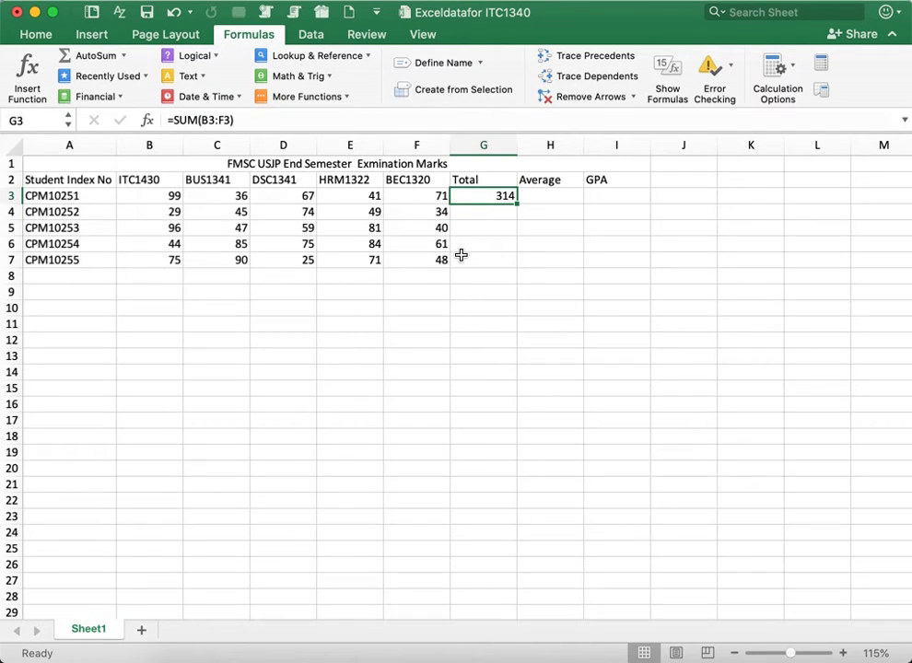
pyautogui.doubleClick(515, 202)
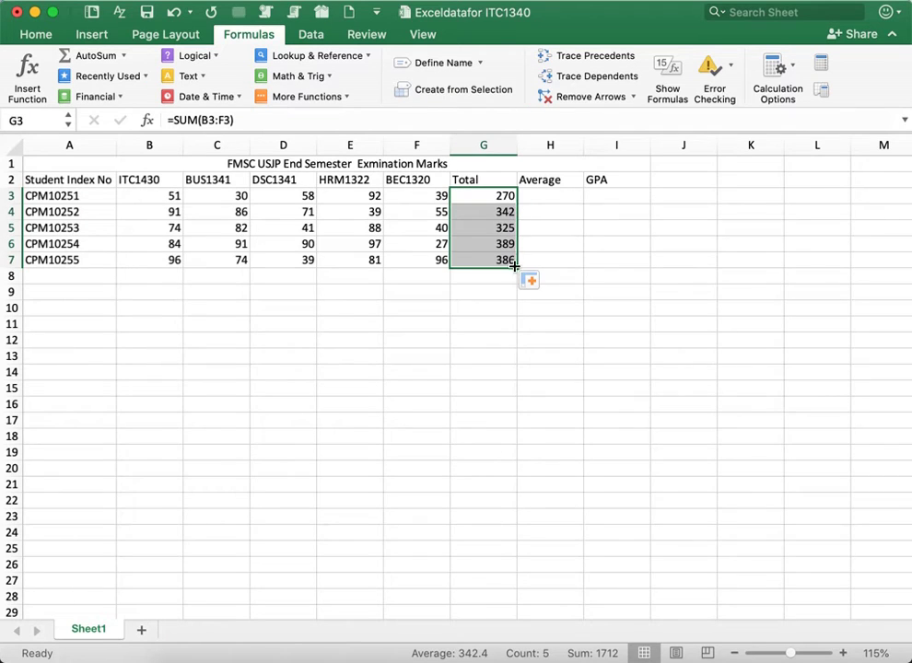
pyautogui.doubleClick(478, 211)
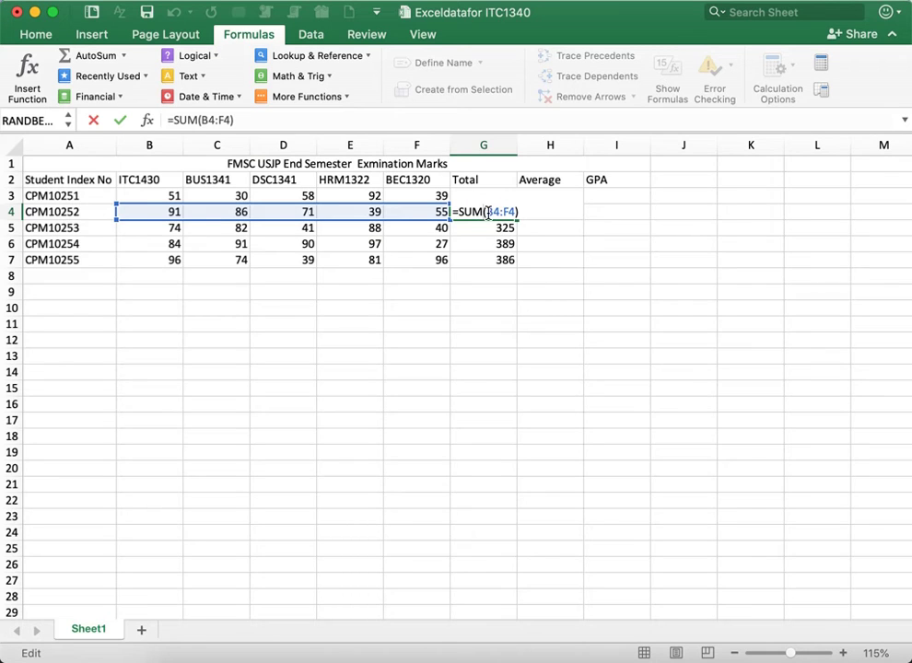
pyautogui.press('Escape')
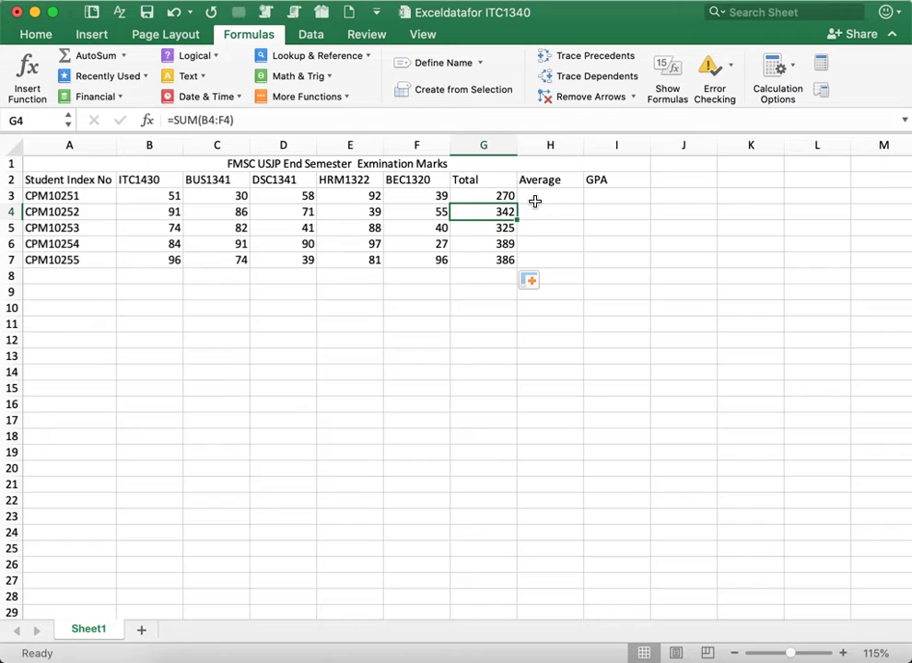
pyautogui.click(477, 195)
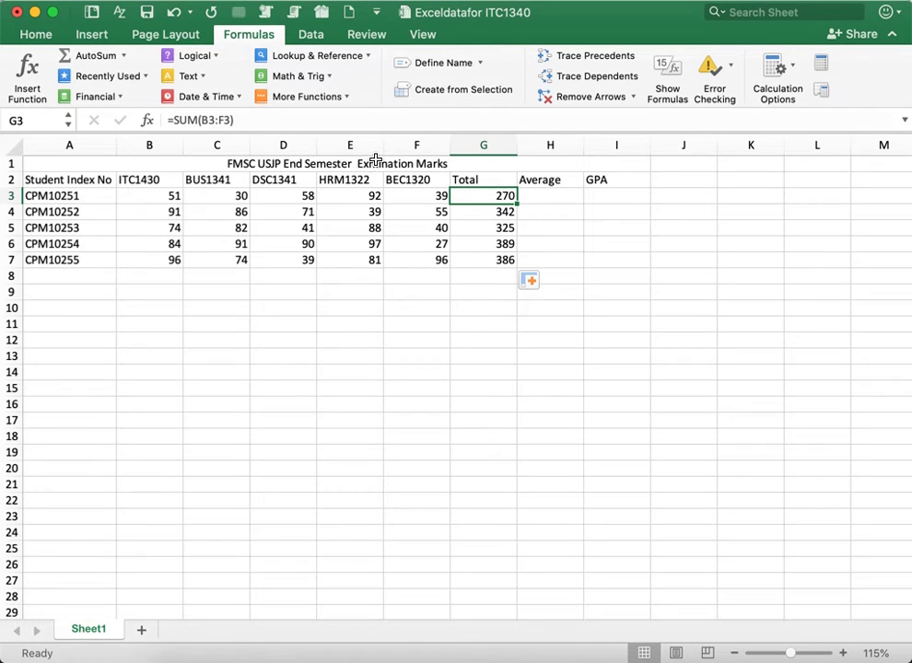
# Start inserting a function in the Average cell H3 and search the function list for "average".
pyautogui.click(532, 193)
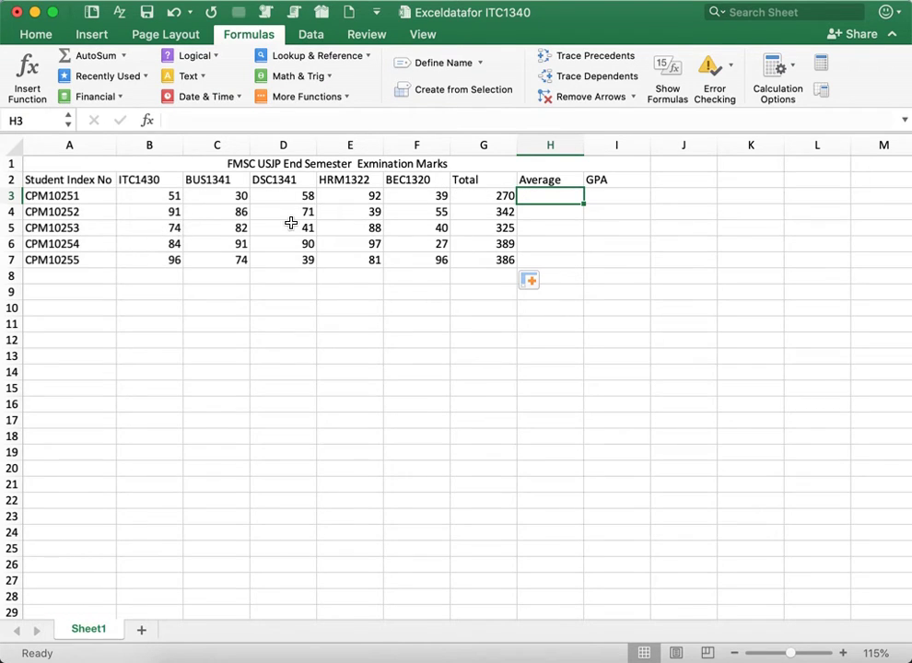
pyautogui.click(493, 196)
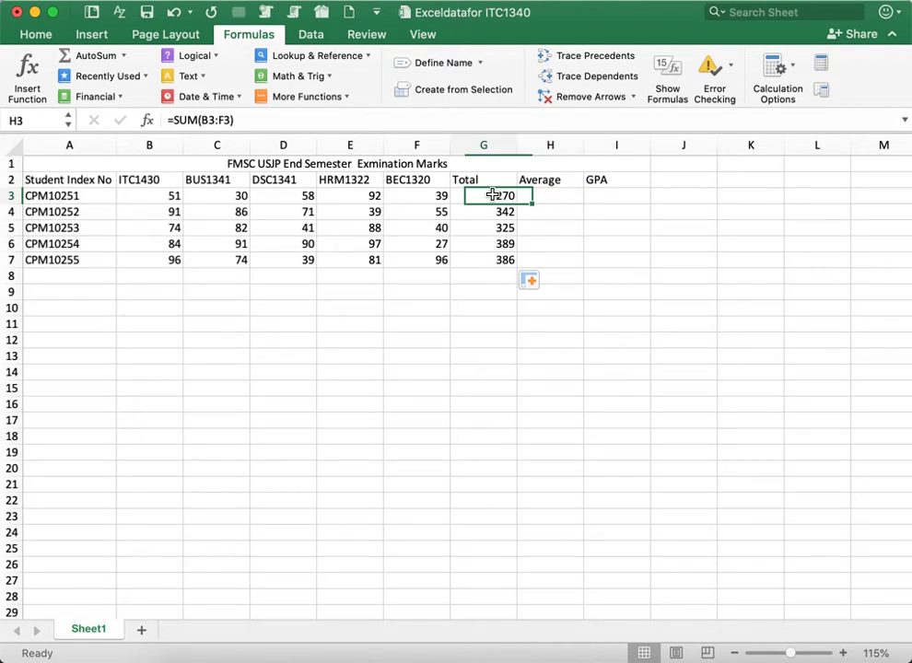
pyautogui.click(551, 191)
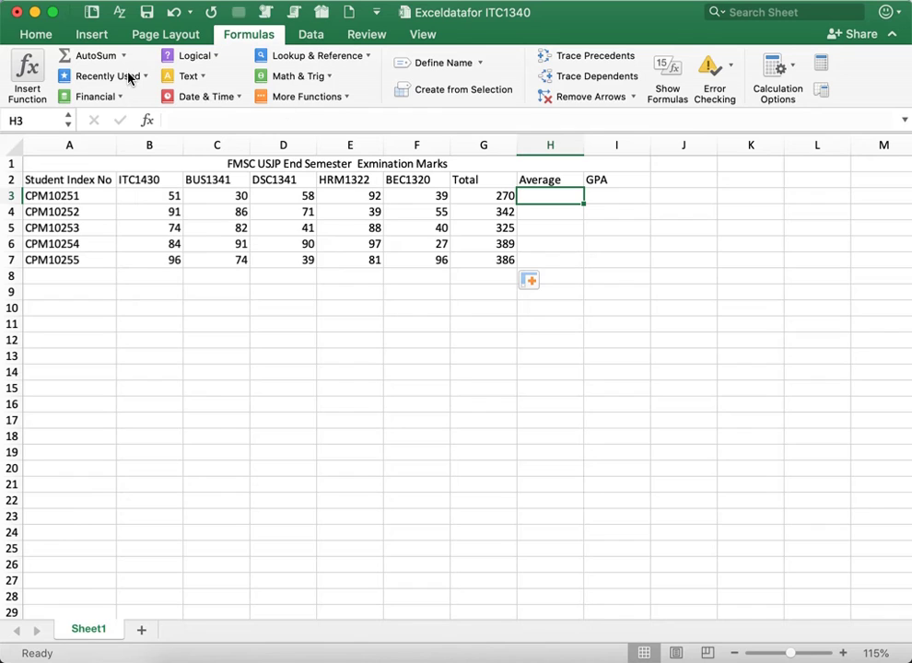
pyautogui.click(28, 73)
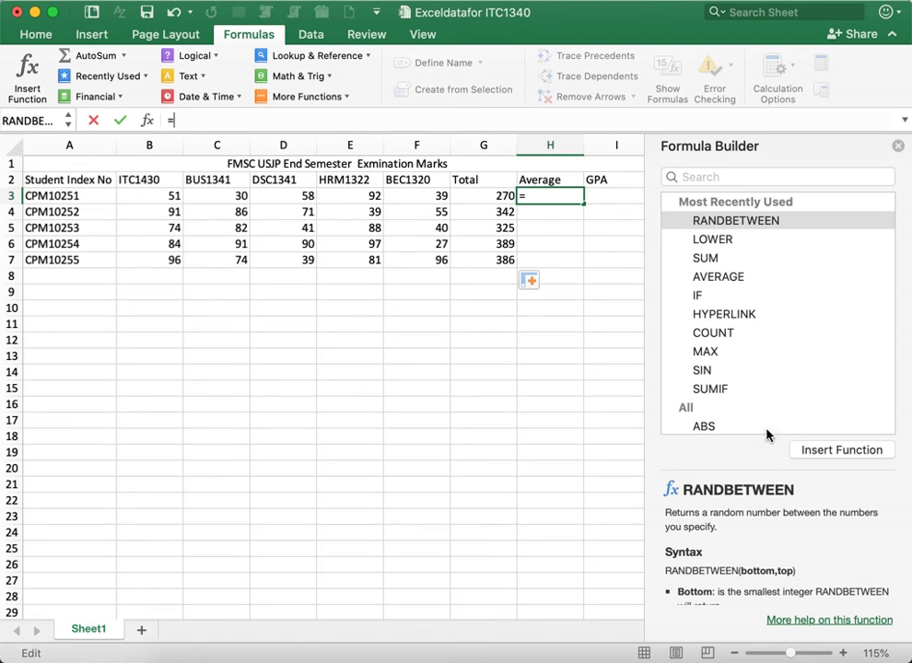
pyautogui.scroll(-2, 754, 313)
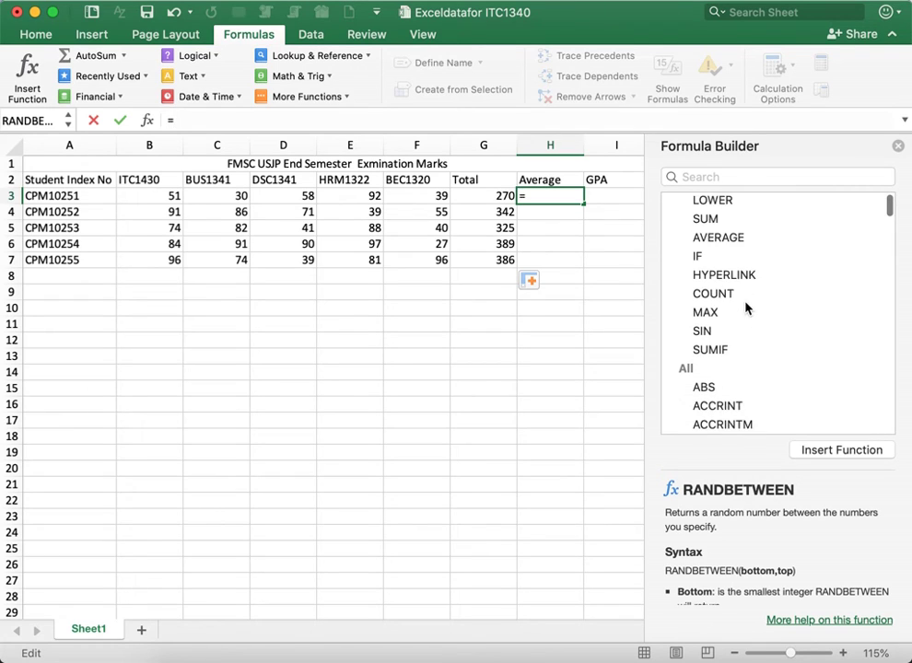
pyautogui.scroll(2, 753, 307)
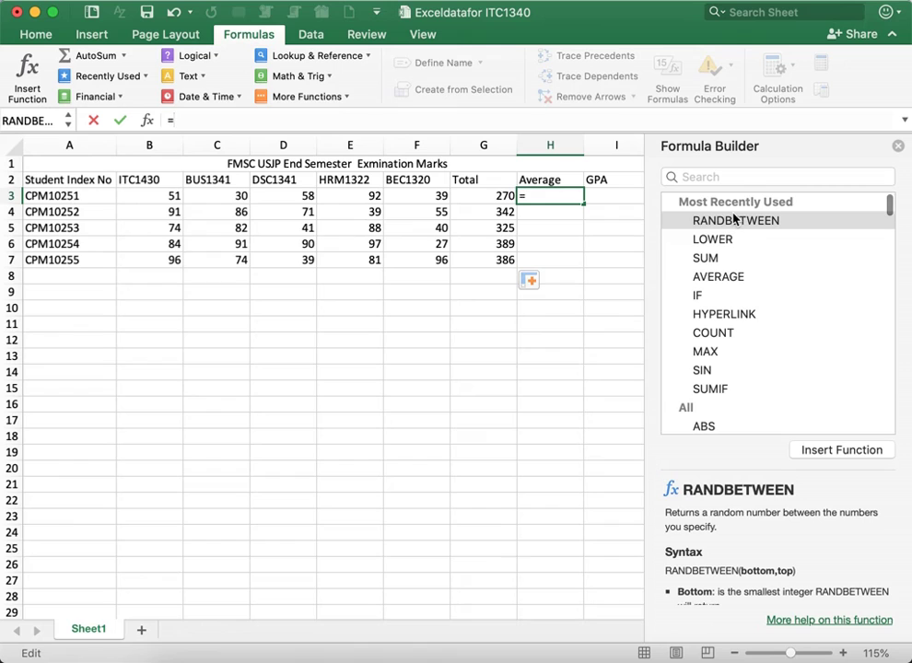
pyautogui.scroll(-10, 733, 275)
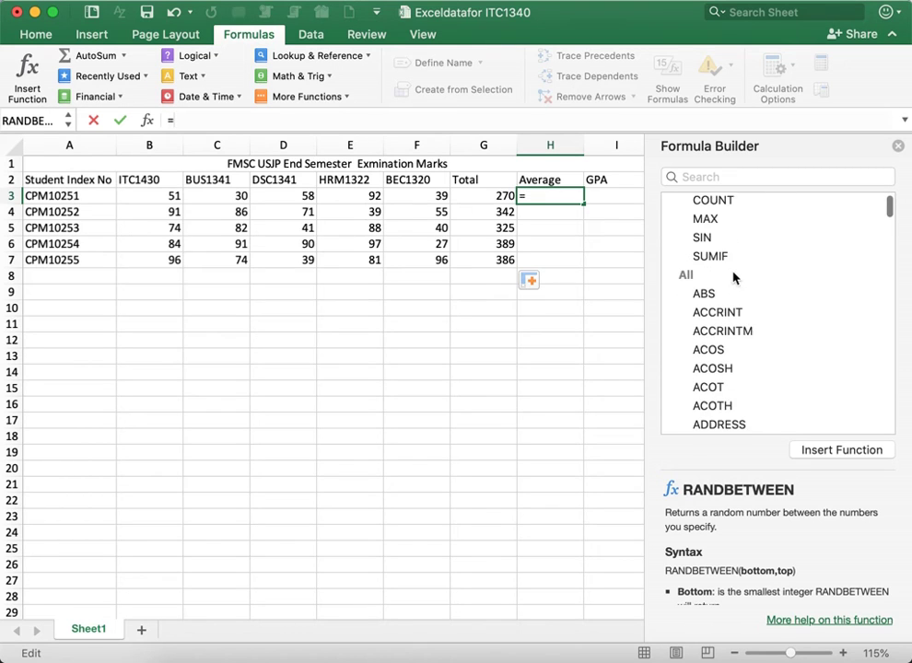
pyautogui.scroll(-3, 735, 275)
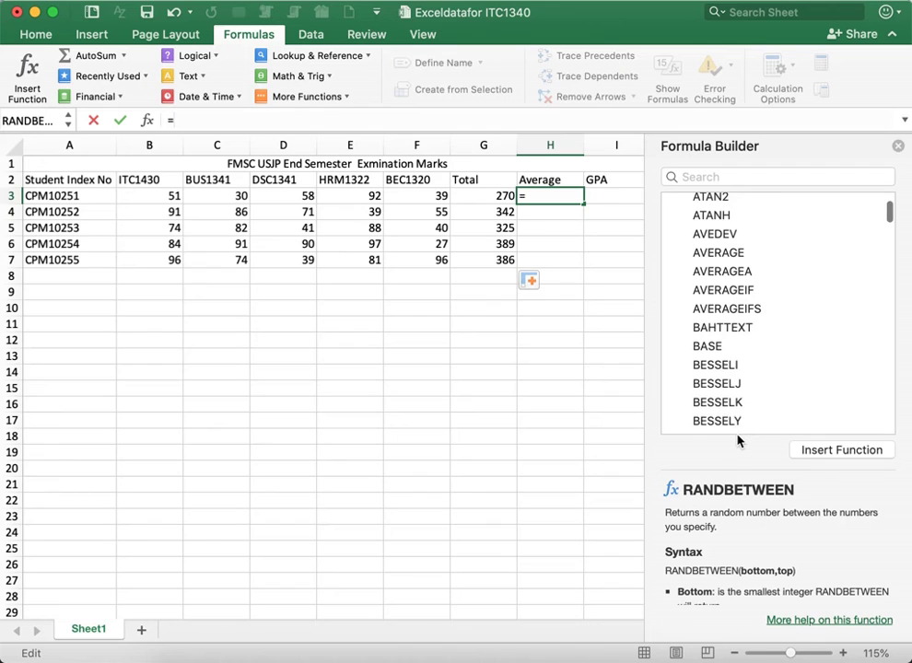
pyautogui.scroll(-8, 737, 441)
pyautogui.scroll(-10, 736, 441)
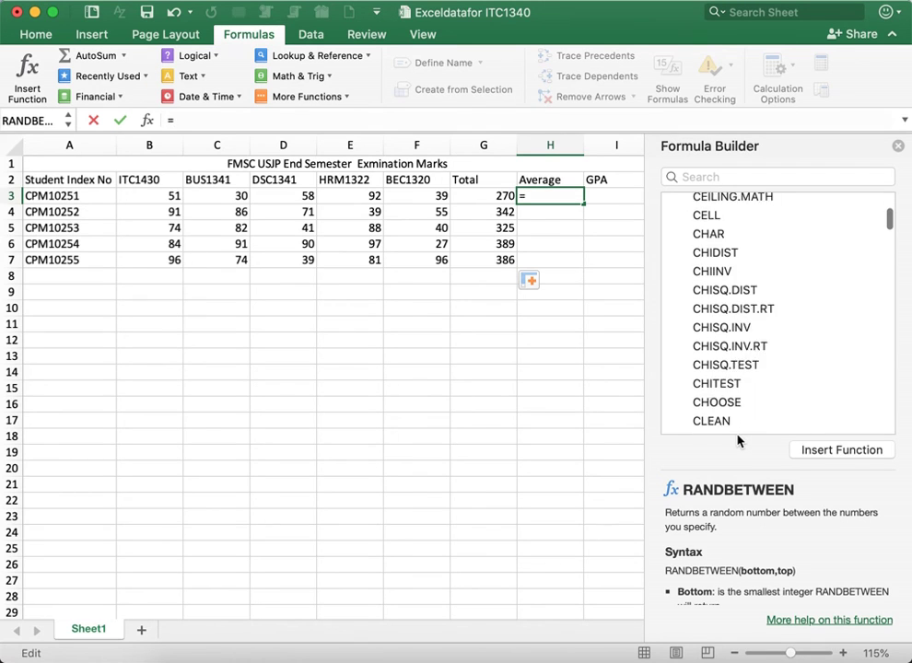
pyautogui.scroll(-3, 740, 540)
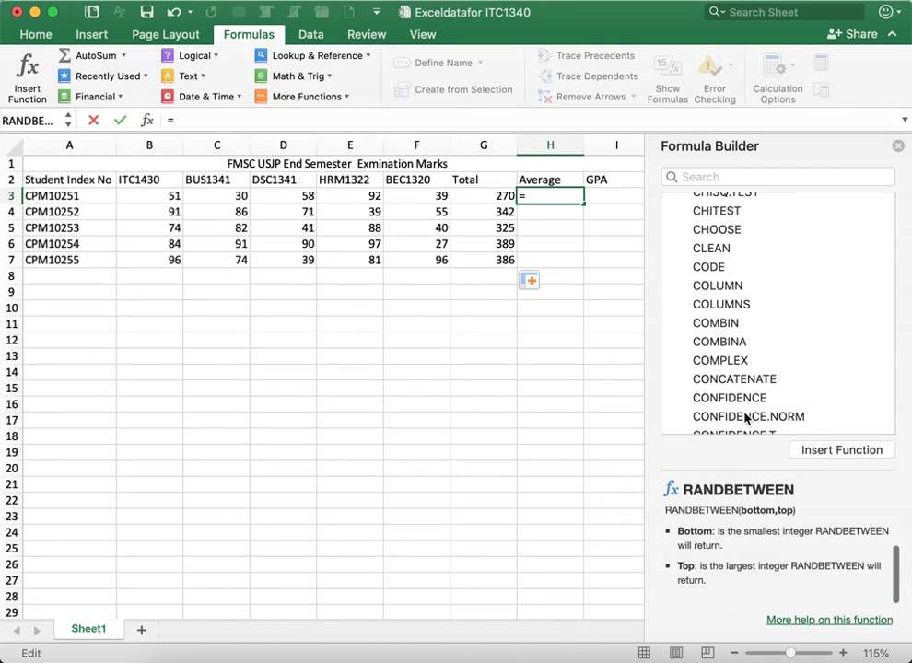
pyautogui.scroll(-5, 745, 396)
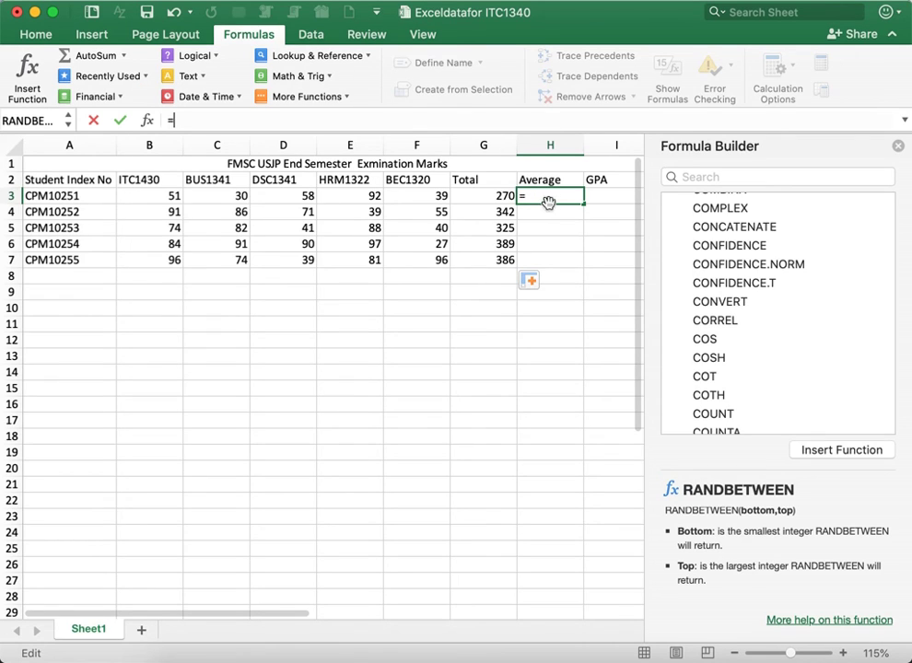
pyautogui.click(693, 178)
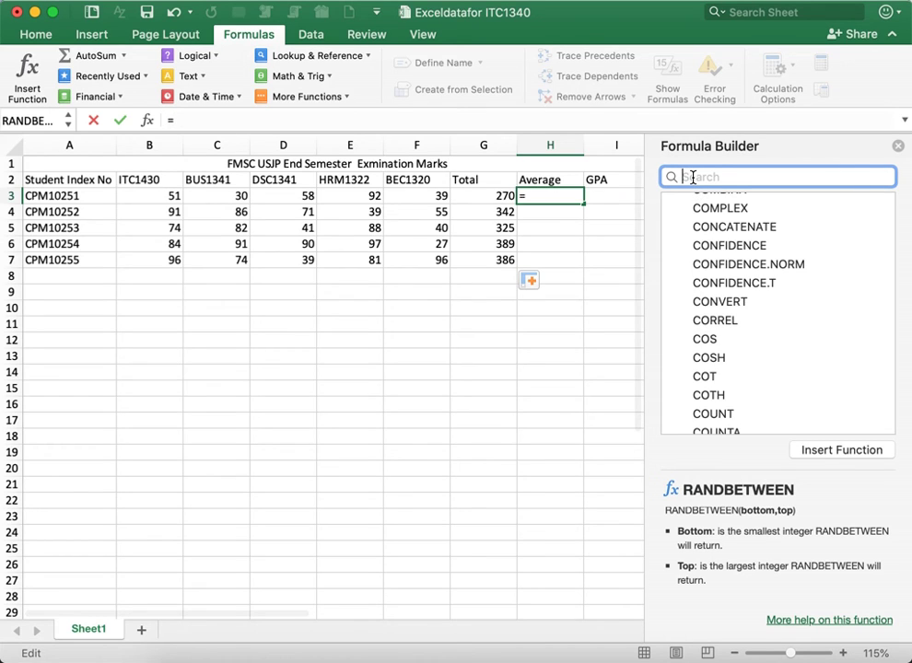
pyautogui.write('average')
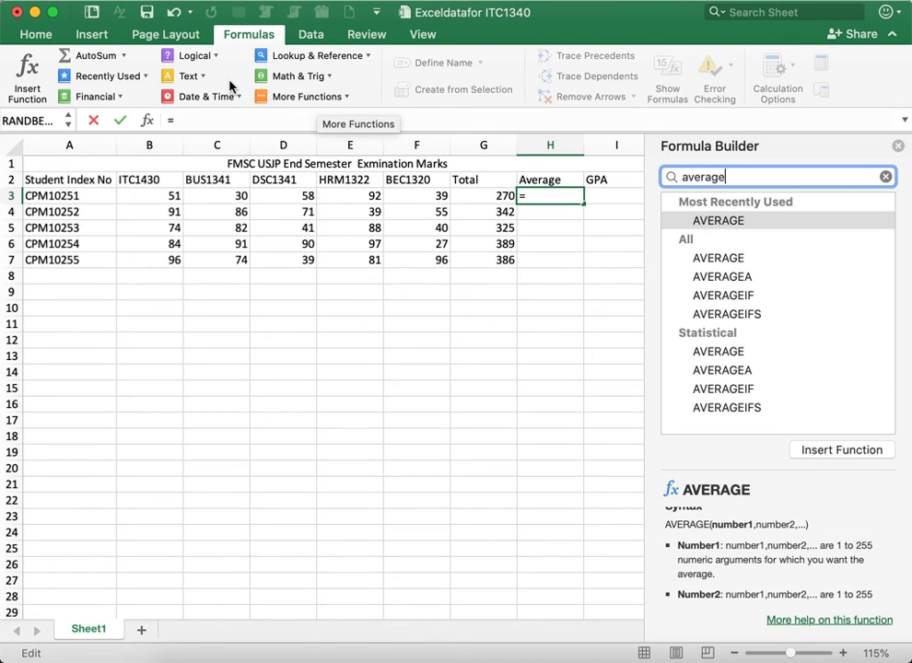
pyautogui.click(195, 56)
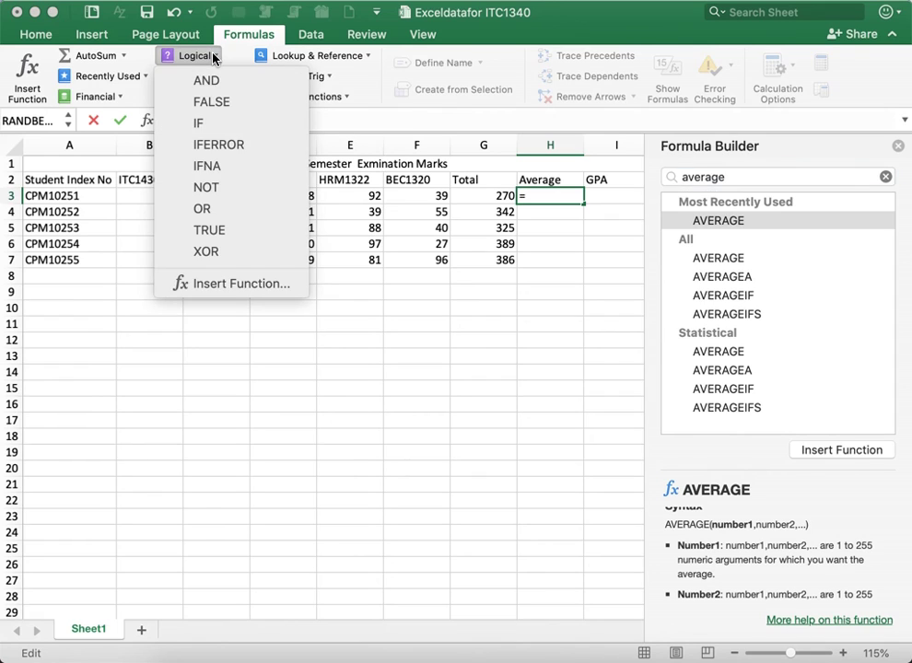
pyautogui.click(213, 57)
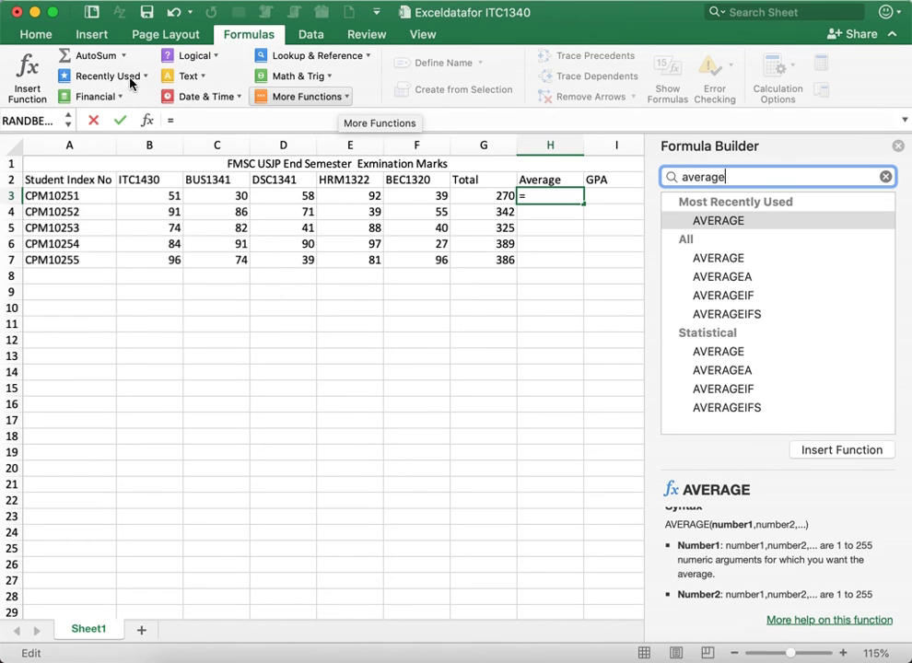
pyautogui.click(342, 98)
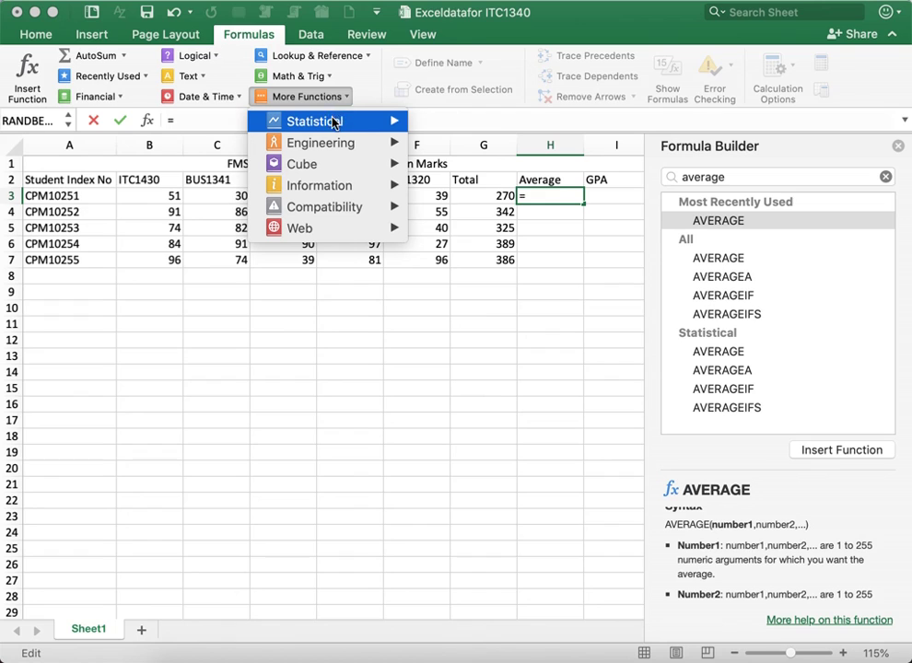
pyautogui.moveTo(328, 130)
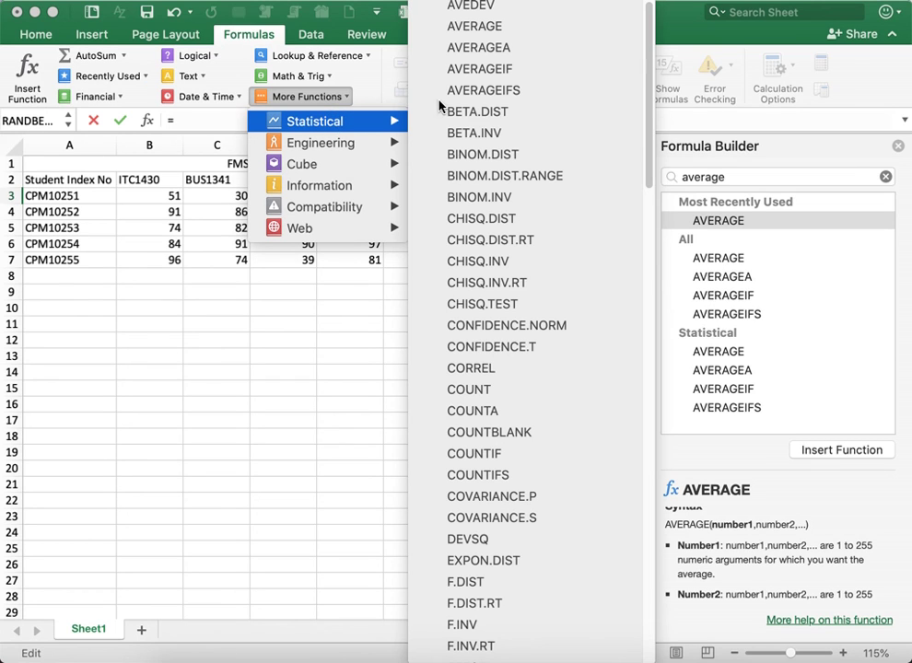
pyautogui.click(364, 79)
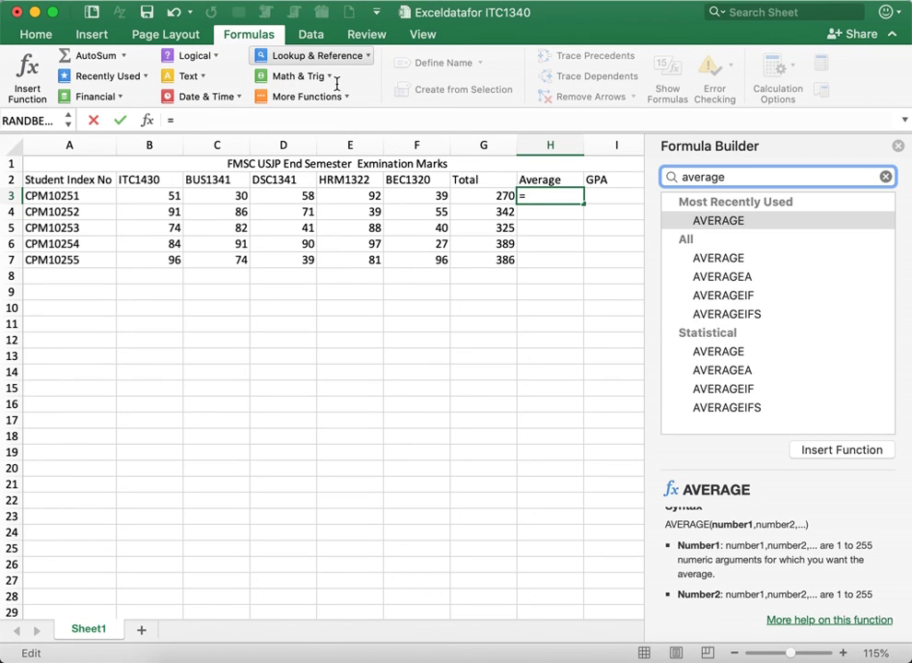
# Insert the statistical AVERAGE function into the Average cell H3 for student CPM10251.
pyautogui.click(343, 95)
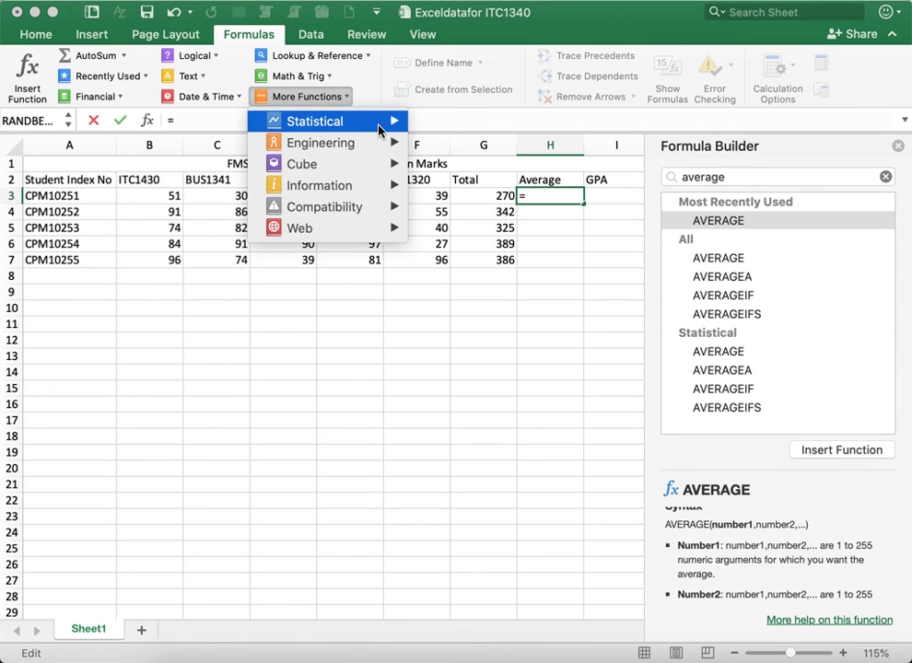
pyautogui.moveTo(393, 121)
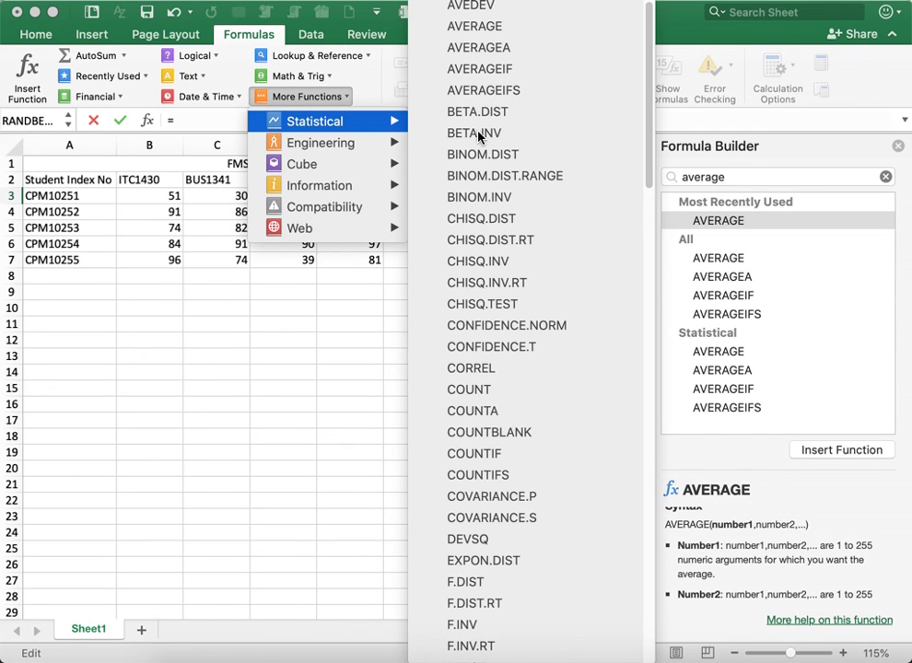
pyautogui.click(477, 32)
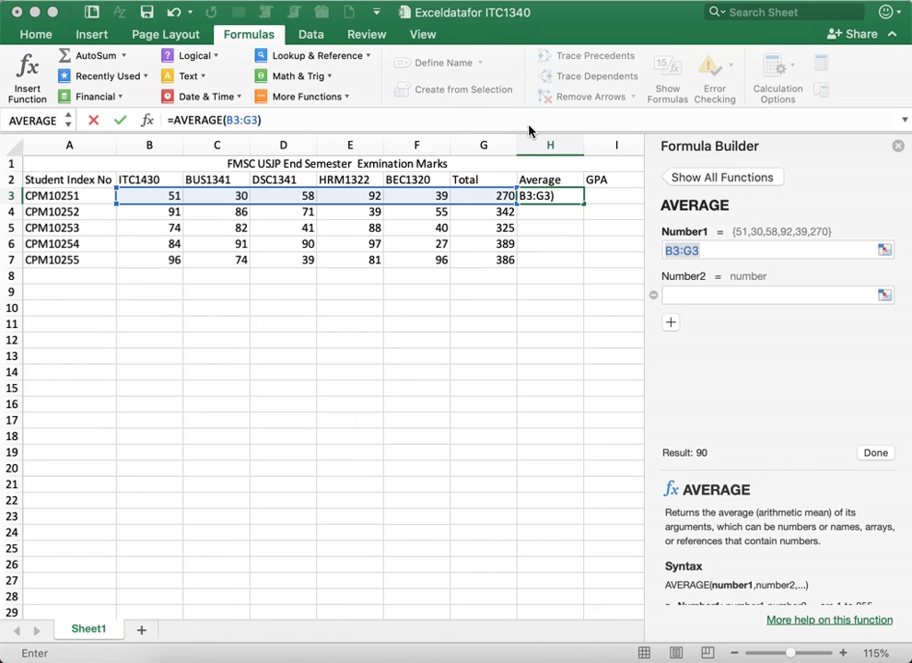
# Replace the suggested range in H3's AVERAGE formula with the five subject marks B3:F3, enter the formula and reselect H3.
pyautogui.click(242, 122)
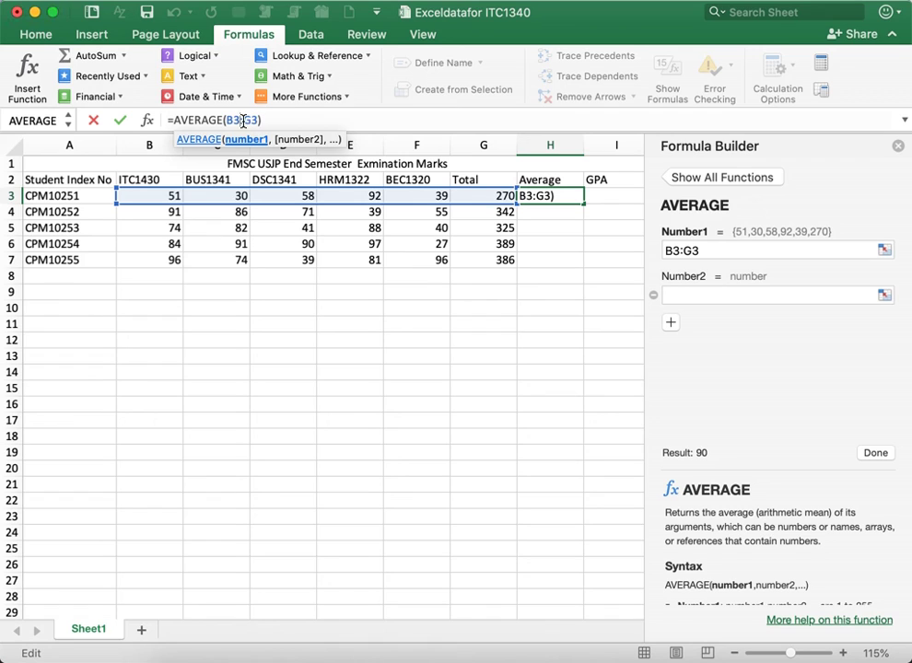
pyautogui.doubleClick(242, 121)
pyautogui.press('BackSpace')
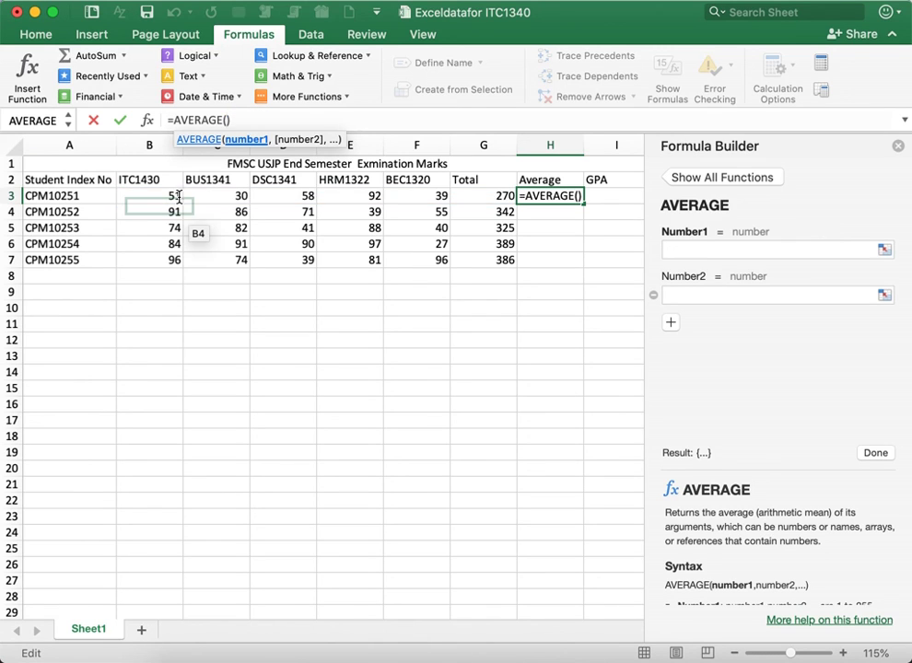
pyautogui.moveTo(147, 197); pyautogui.dragTo(416, 197)
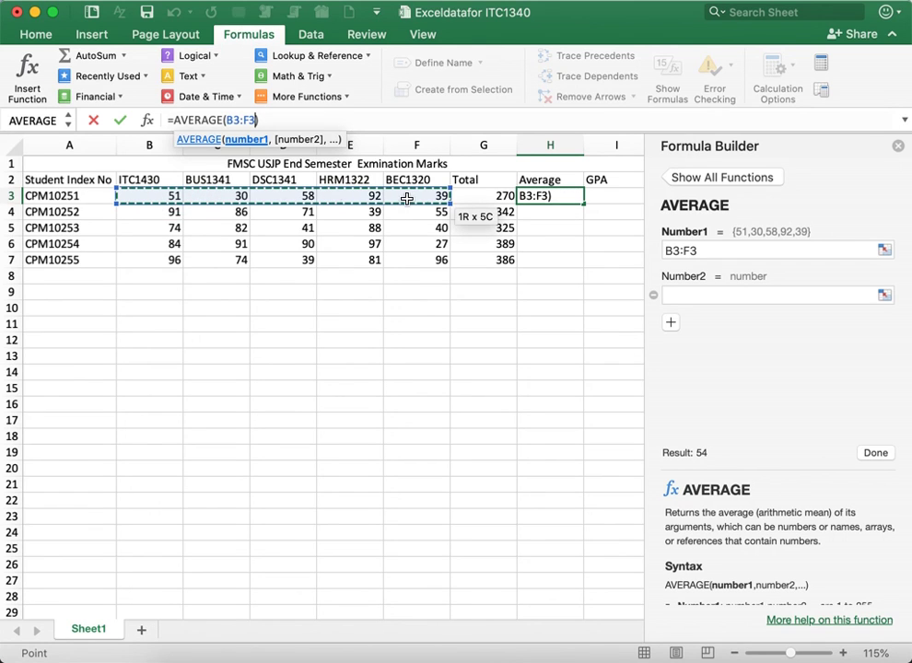
pyautogui.press('Return')
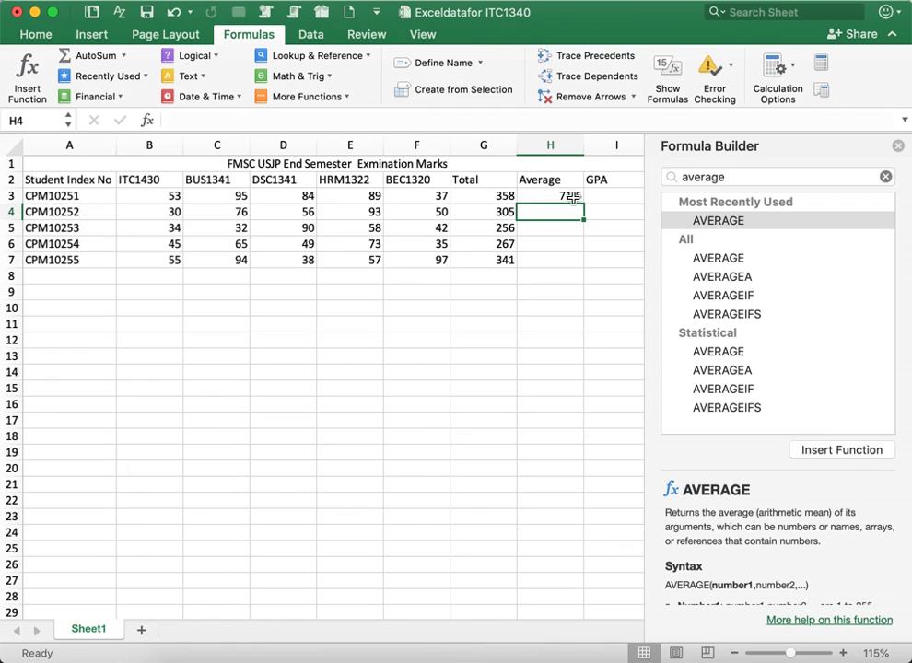
pyautogui.click(572, 197)
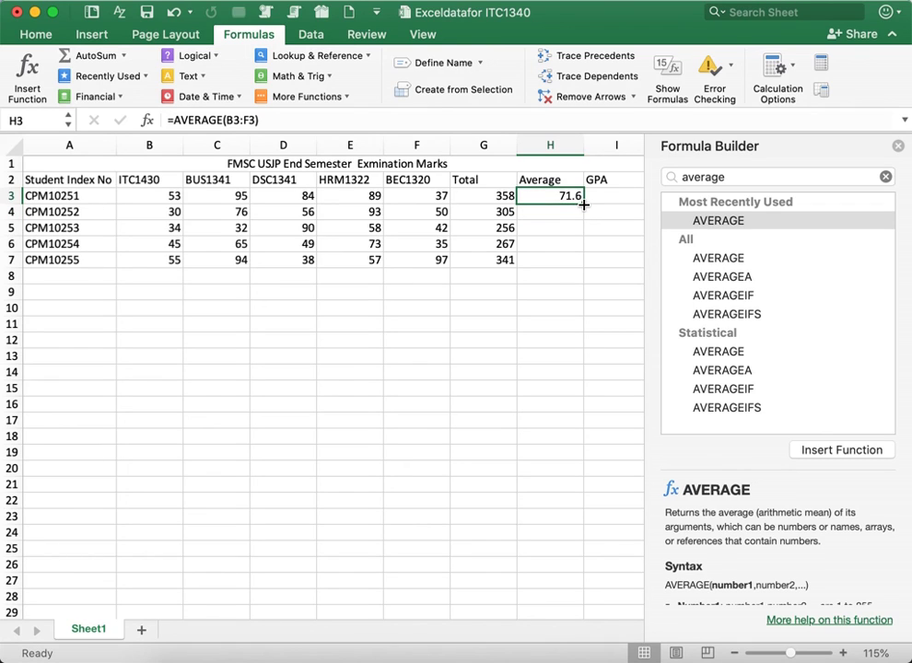